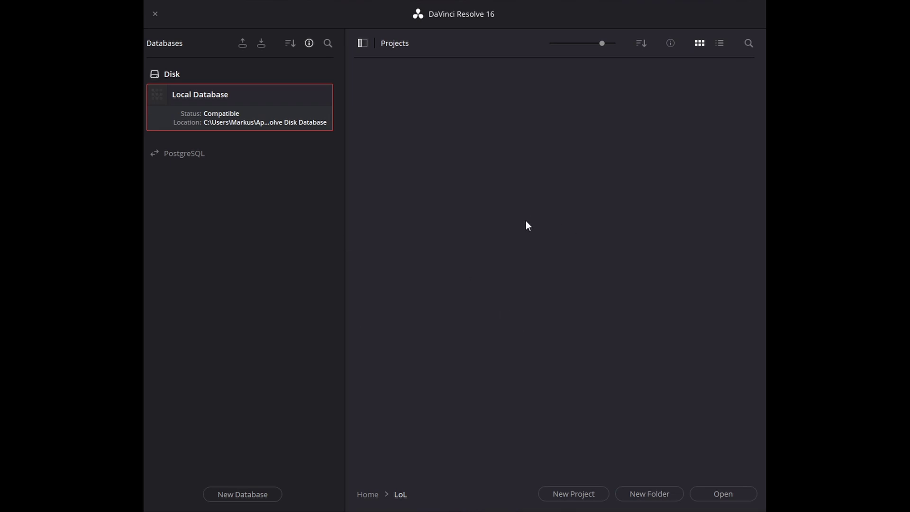
Create a new project named 'LoL Greenscreen'.
click(574, 495)
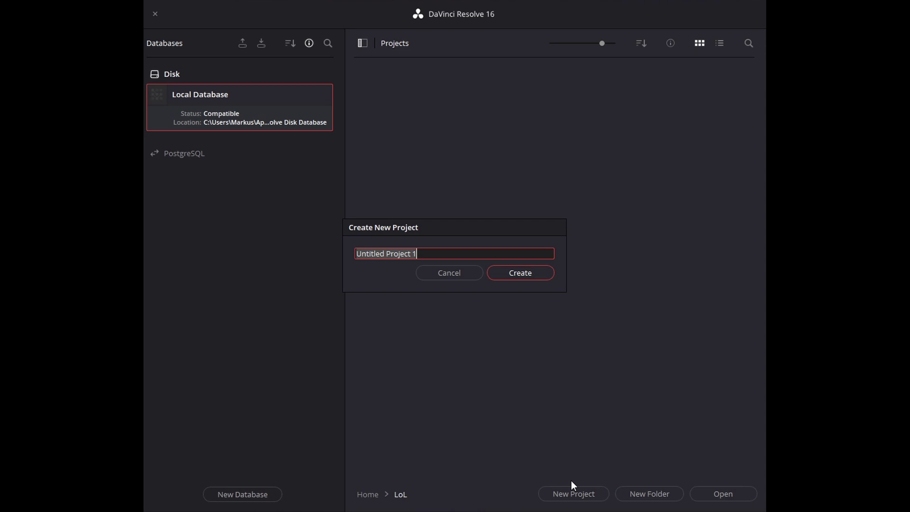
text(LoL Greenscreen)
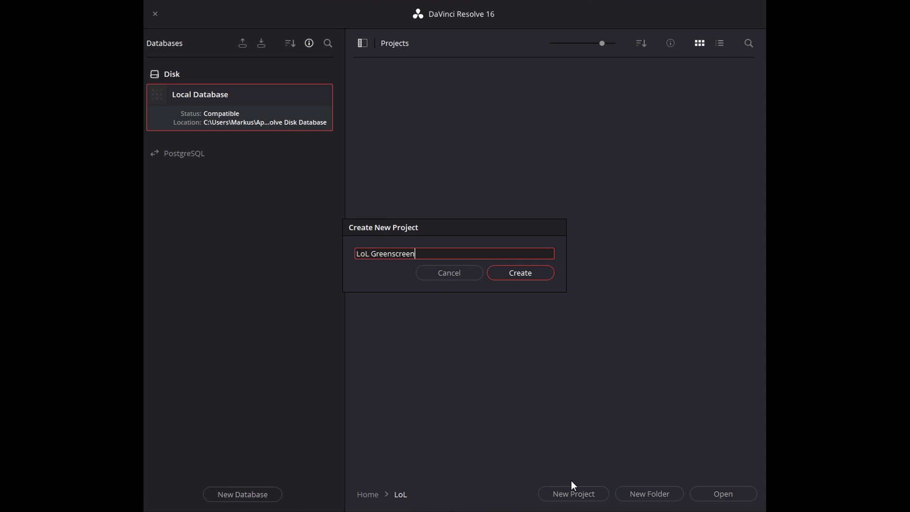
click(524, 274)
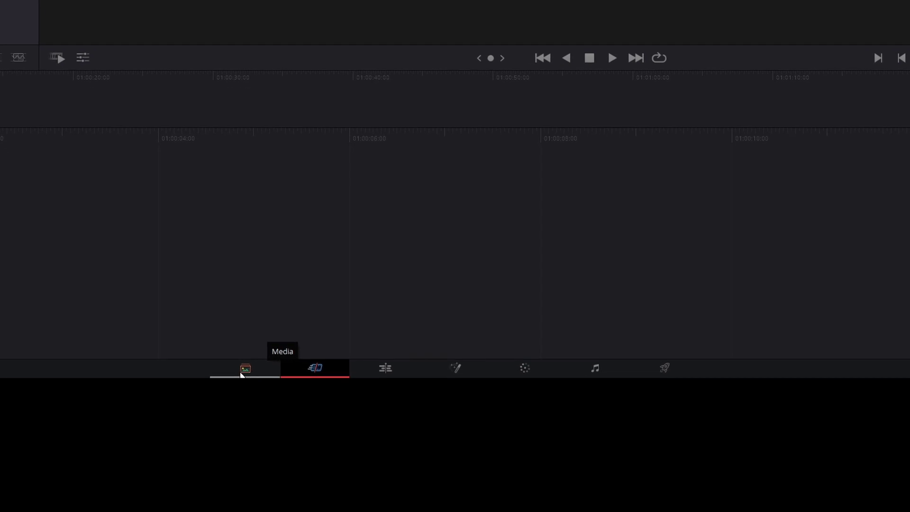
click(241, 375)
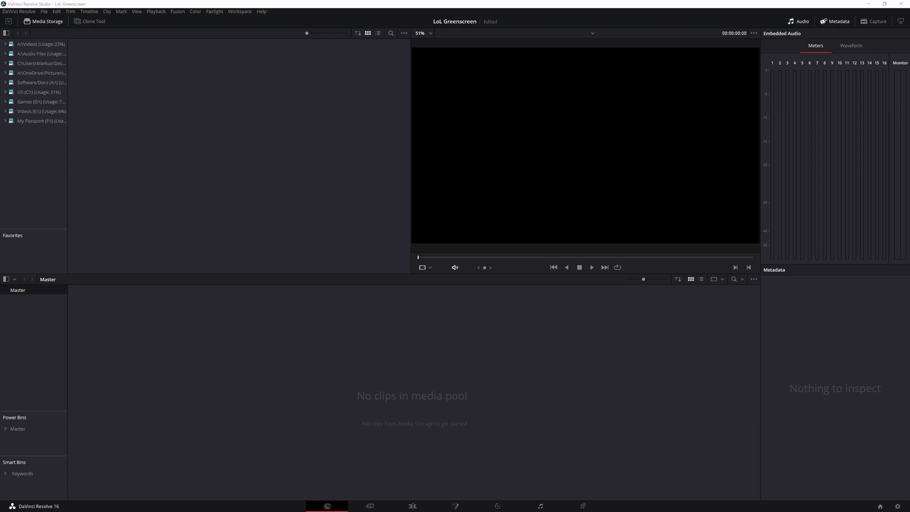
drag(5, 166, 422, 386)
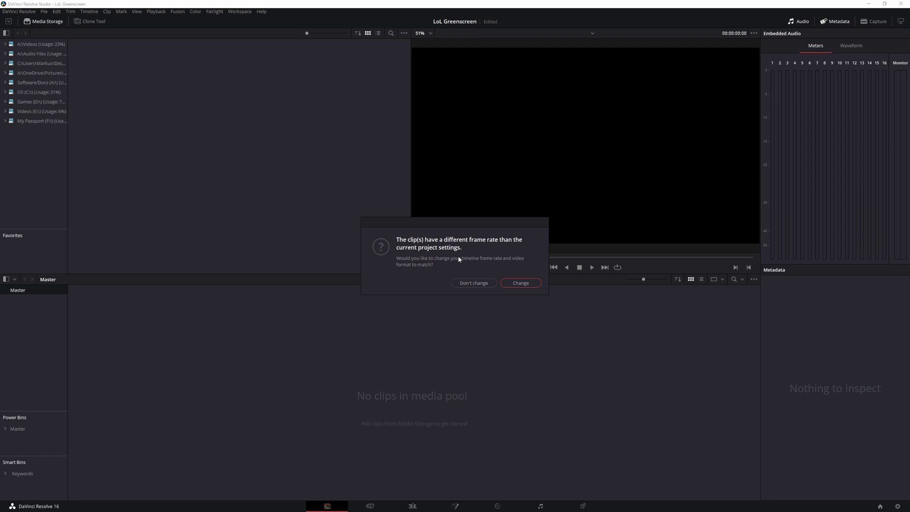
click(520, 284)
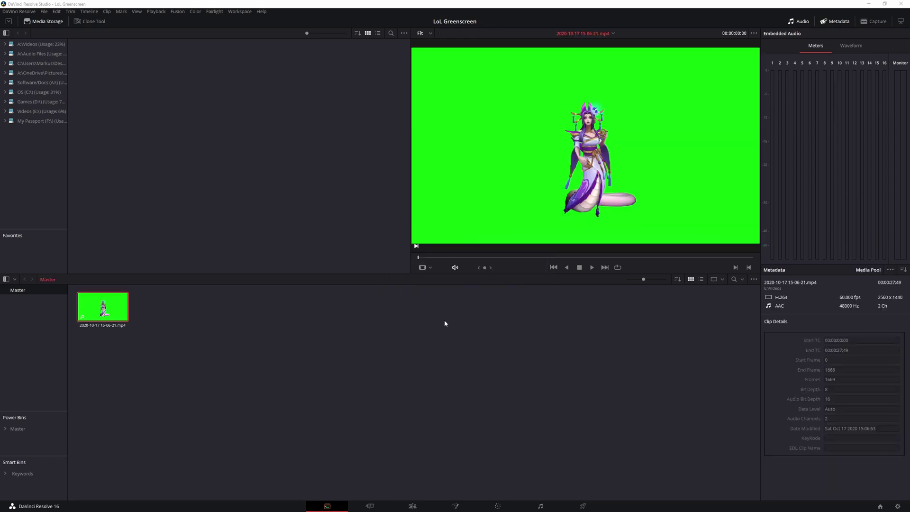
click(186, 310)
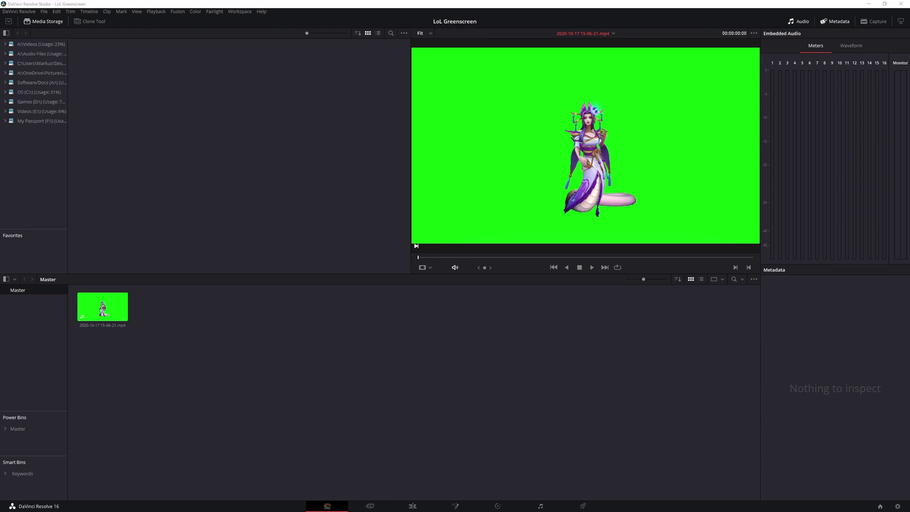
drag(20, 223, 184, 325)
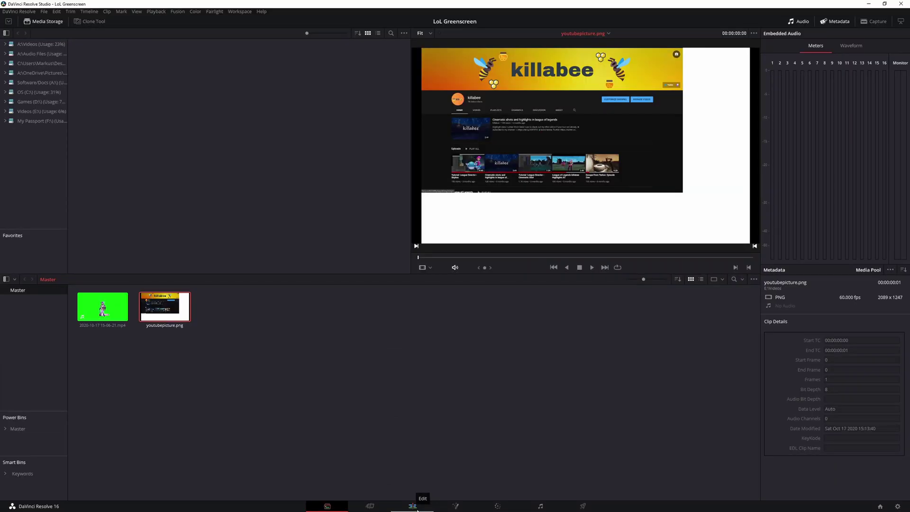
On the Edit page, close the Effects Library and show the Media Pool.
click(416, 508)
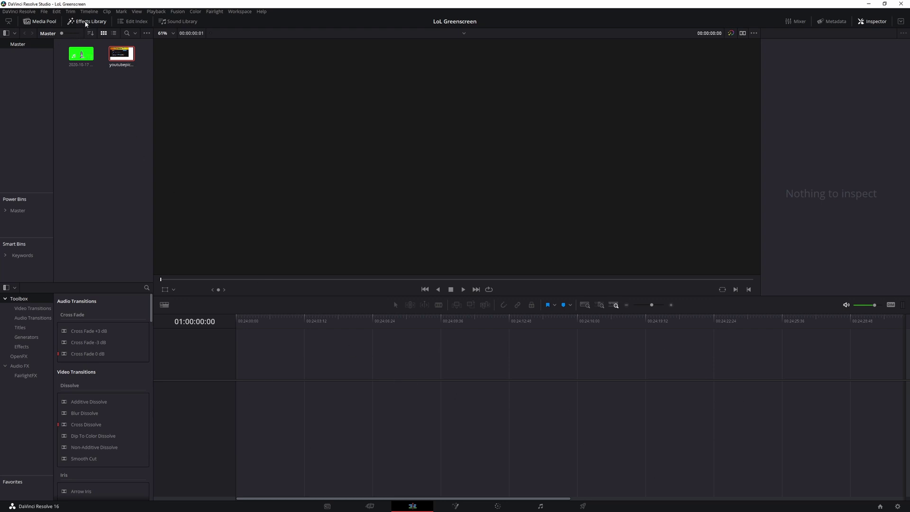
click(84, 23)
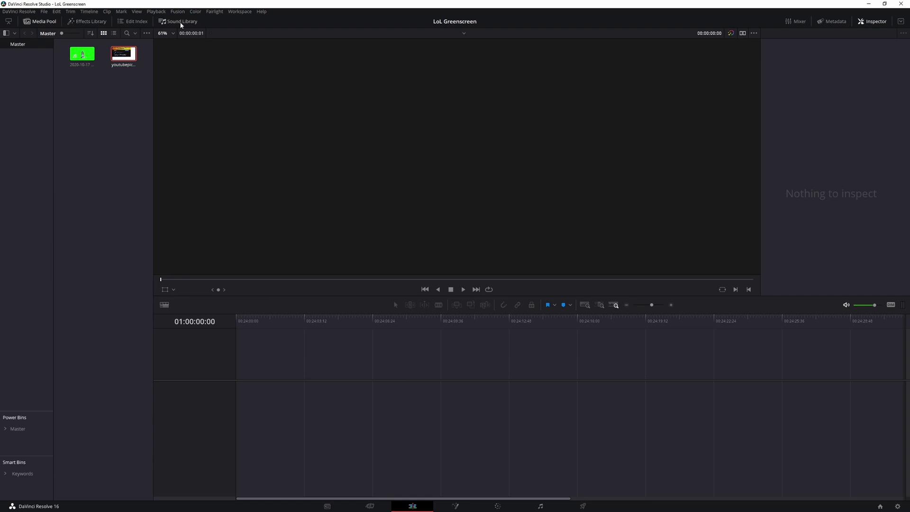
click(48, 22)
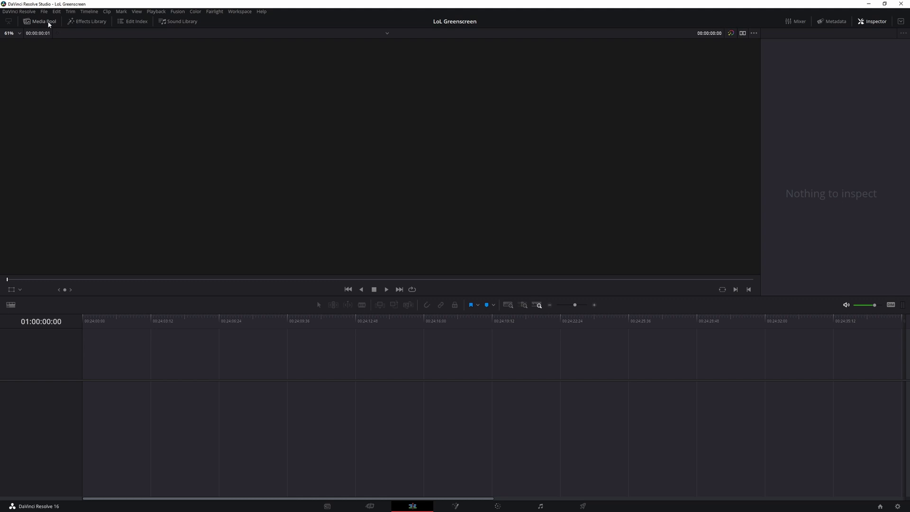
click(48, 22)
click(47, 22)
click(37, 23)
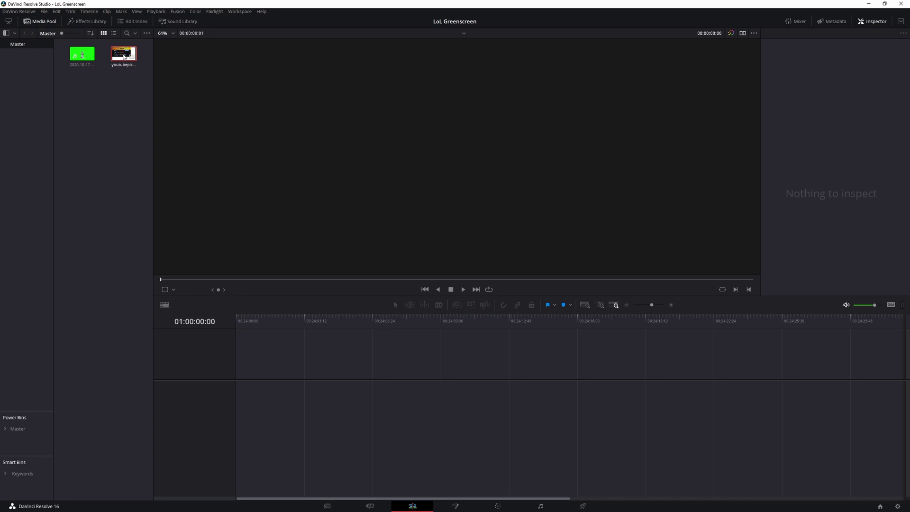
Create Timeline 1 with youtubepicture.png on Video 1 and the green-screen clip on Video 2.
drag(131, 55, 237, 417)
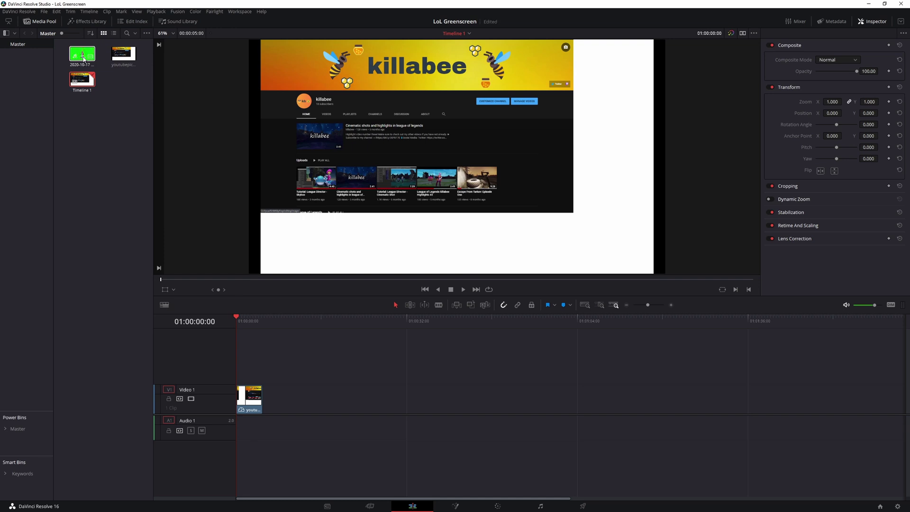
drag(81, 55, 242, 369)
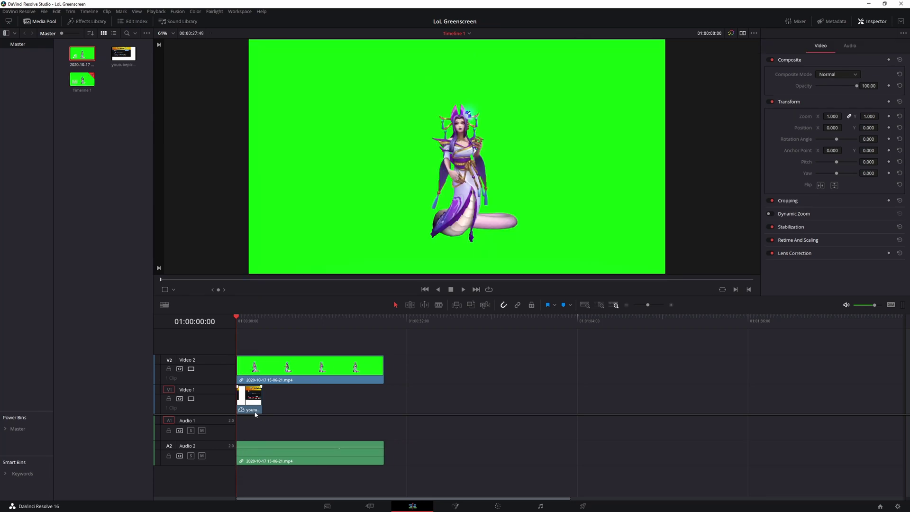
click(251, 402)
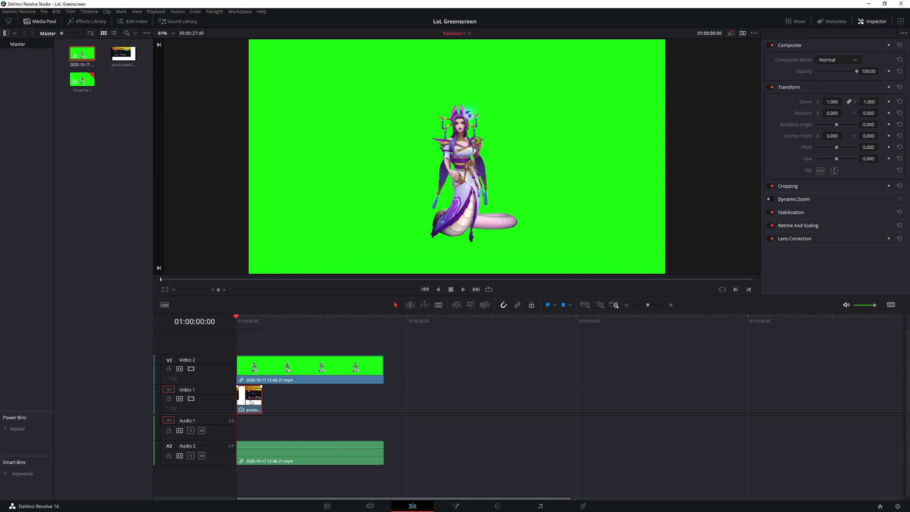
click(264, 372)
Delete the green-screen clip's audio from Audio 2.
click(295, 458)
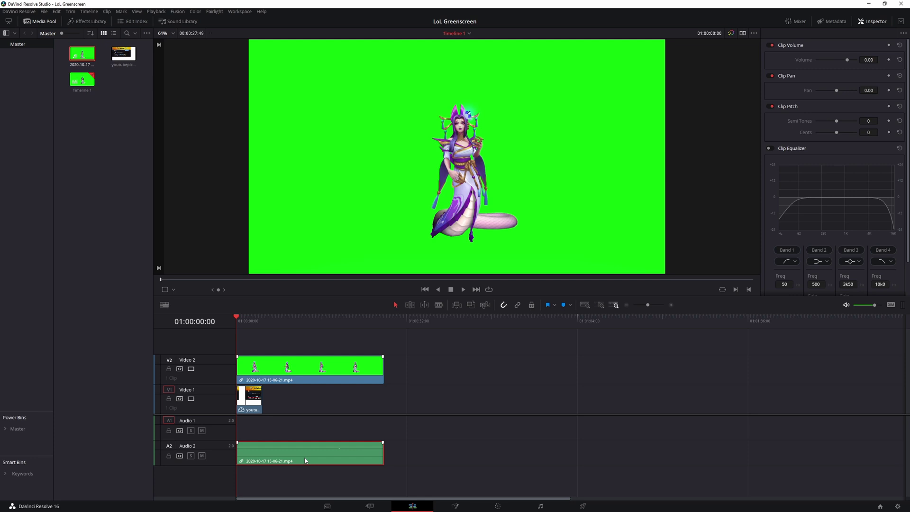
key(Delete)
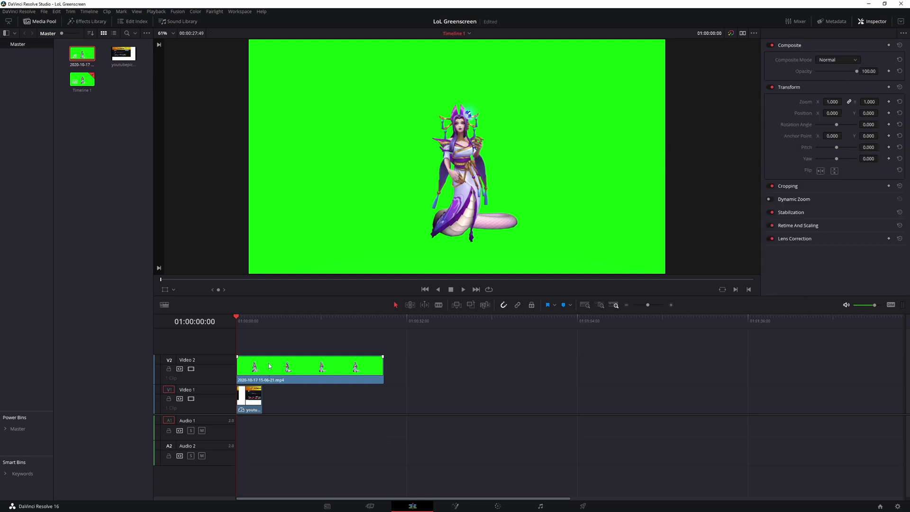
click(269, 366)
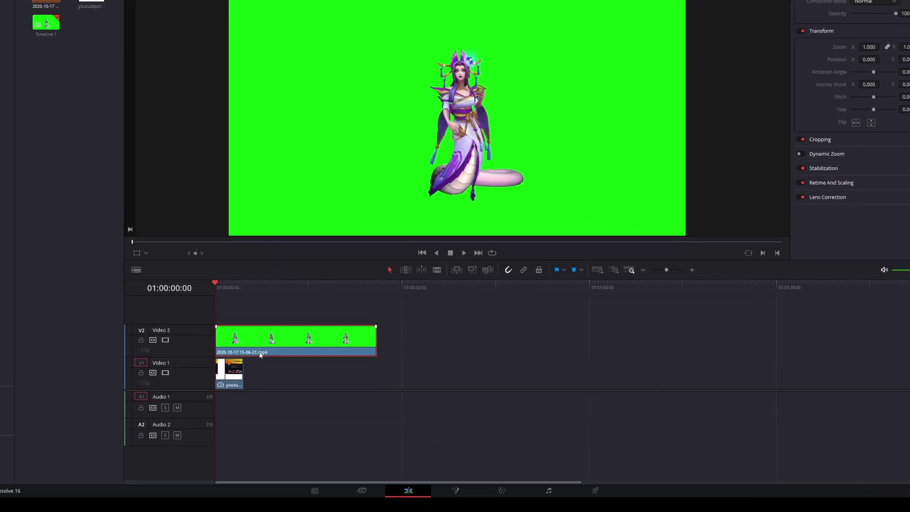
Switch to the Color page for the green-screen clip and reposition node 01.
click(272, 341)
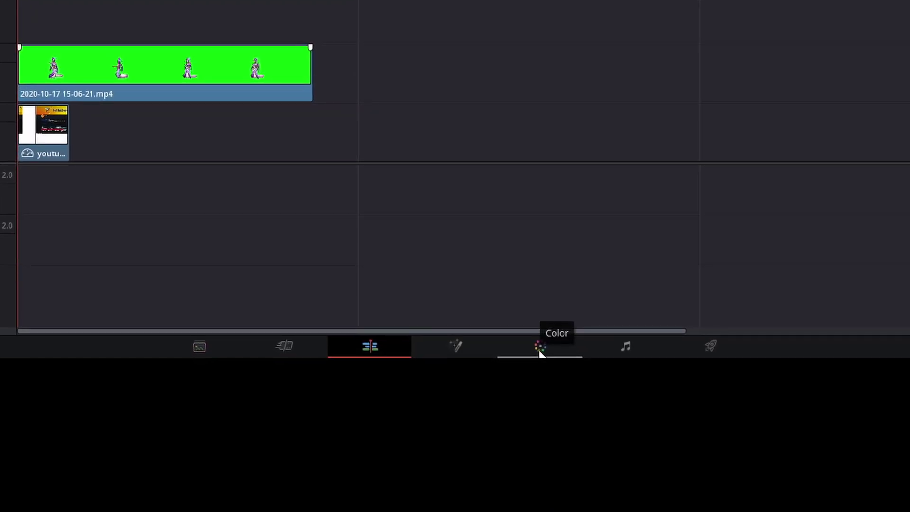
click(540, 351)
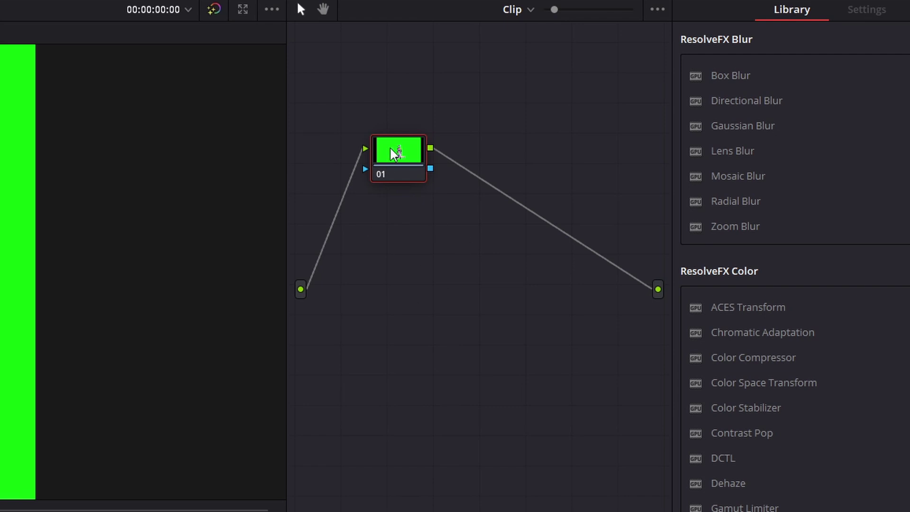
drag(393, 154, 408, 158)
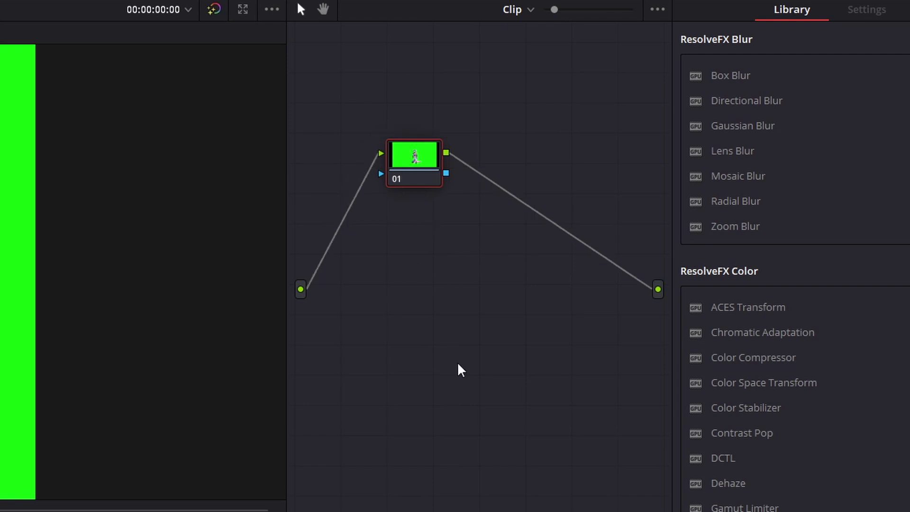
Add an alpha output to the node graph and connect node 01's alpha to it.
right_click(427, 315)
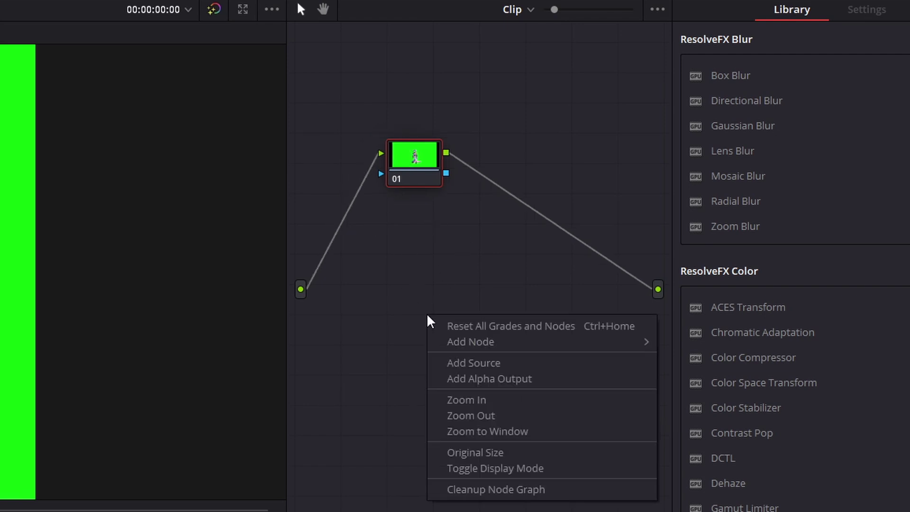
click(488, 384)
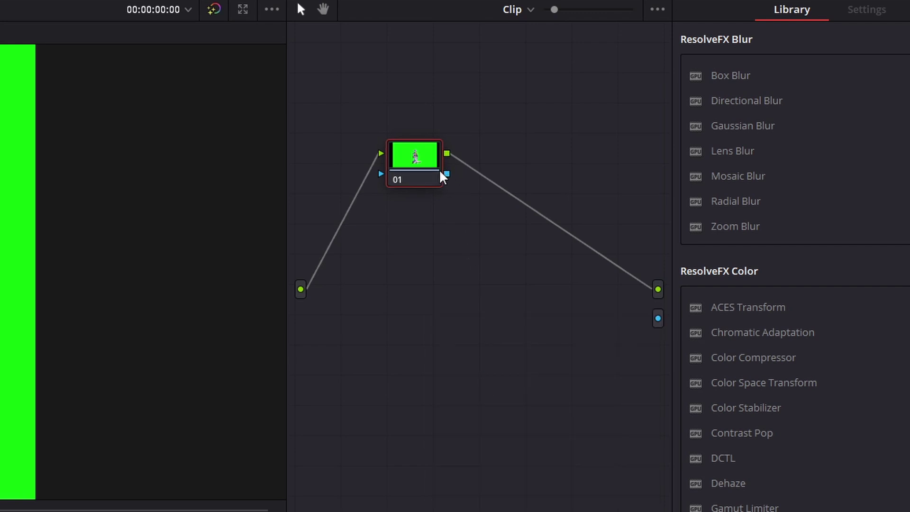
mouse_move(433, 170)
mouse_down()
mouse_move(422, 167)
mouse_move(440, 167)
mouse_up()
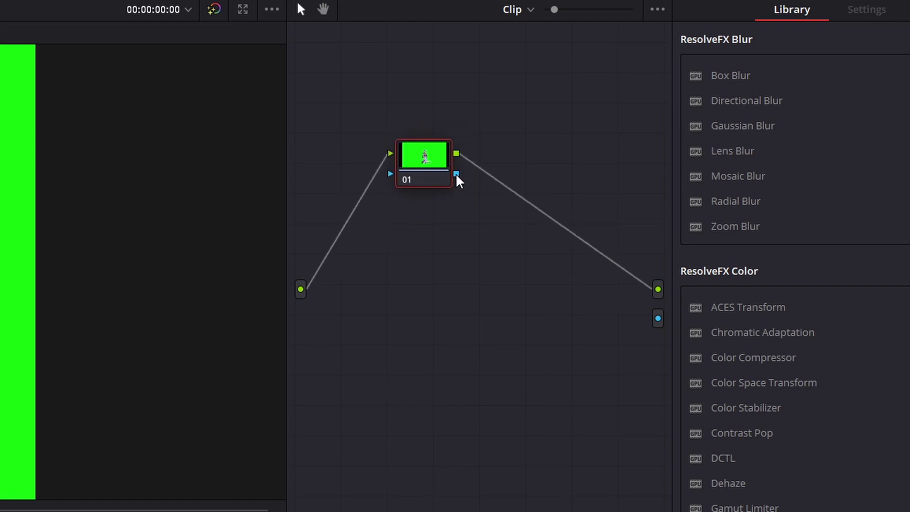
drag(458, 174, 659, 319)
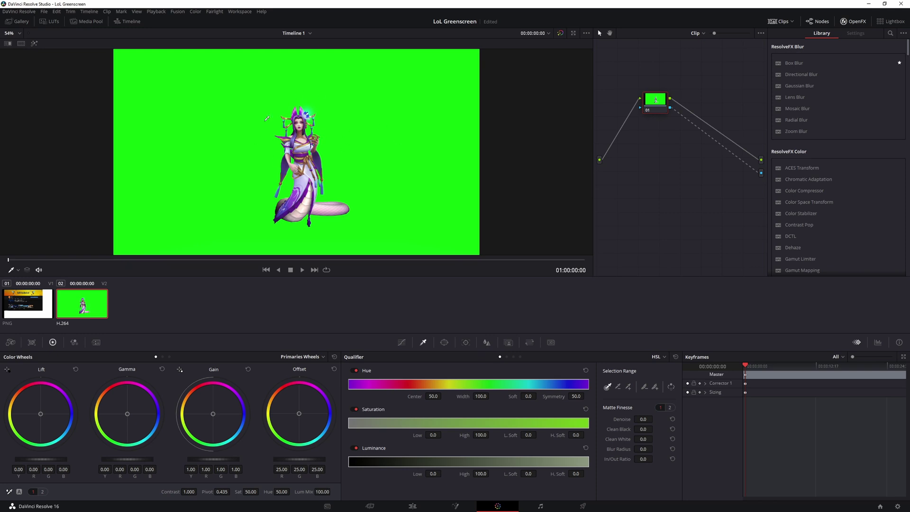
Tidy both clips' nodes, then sample the green backdrop twice with the qualifier eyedropper.
click(29, 312)
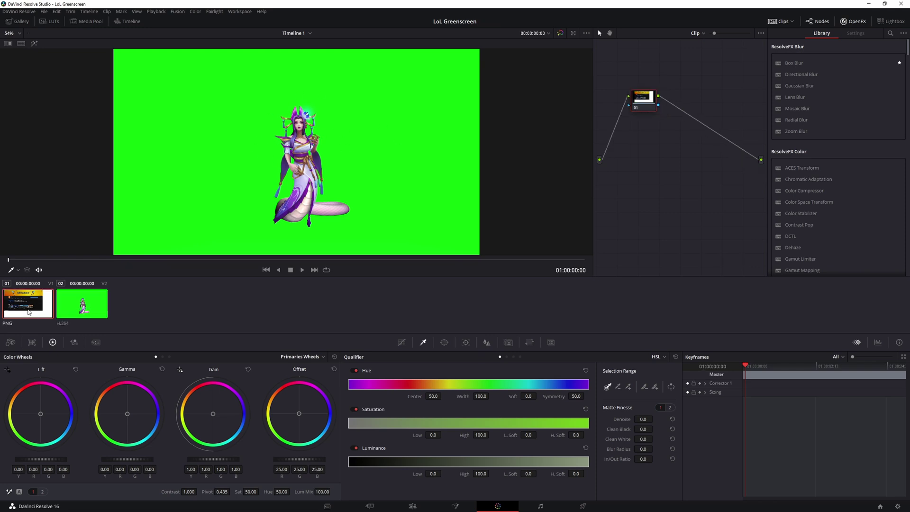
drag(642, 104, 642, 111)
click(88, 307)
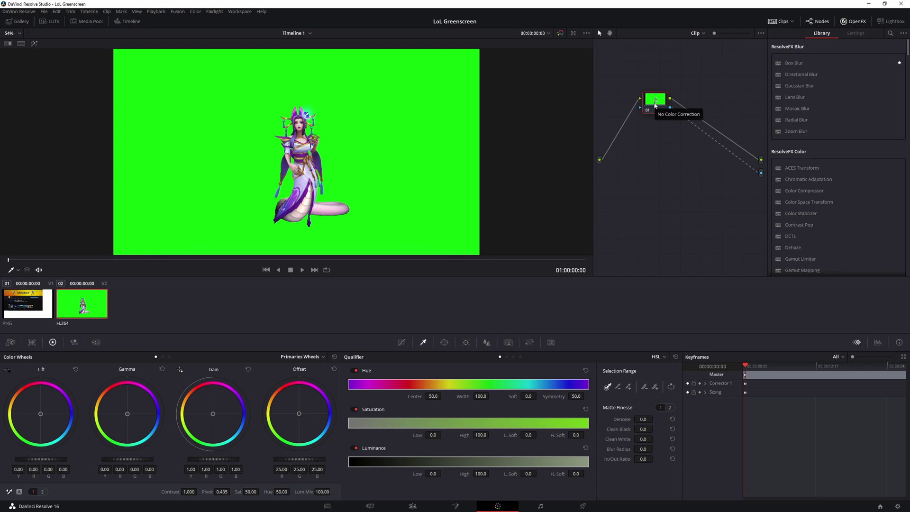
drag(655, 105, 658, 103)
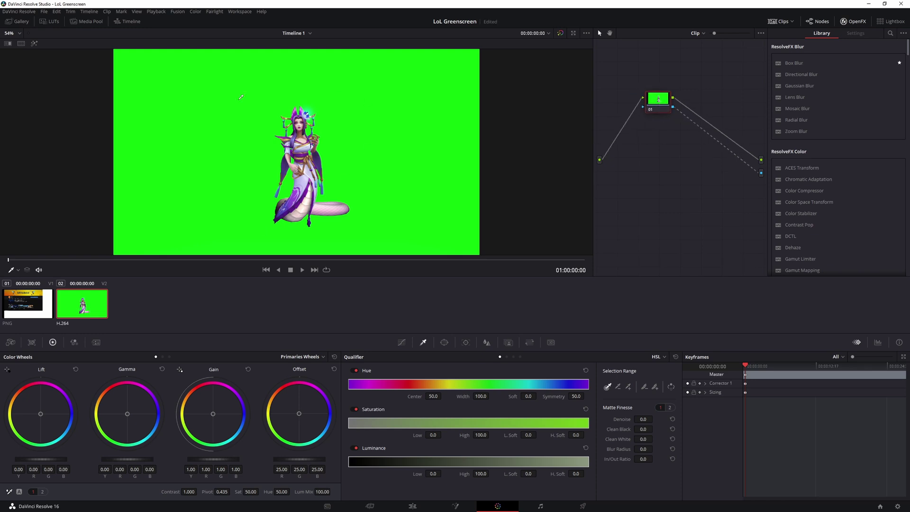
click(265, 190)
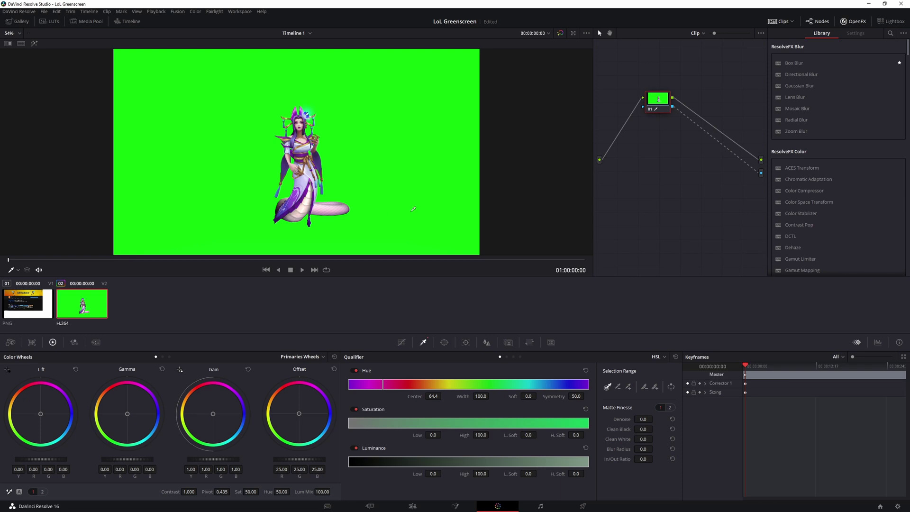
click(413, 209)
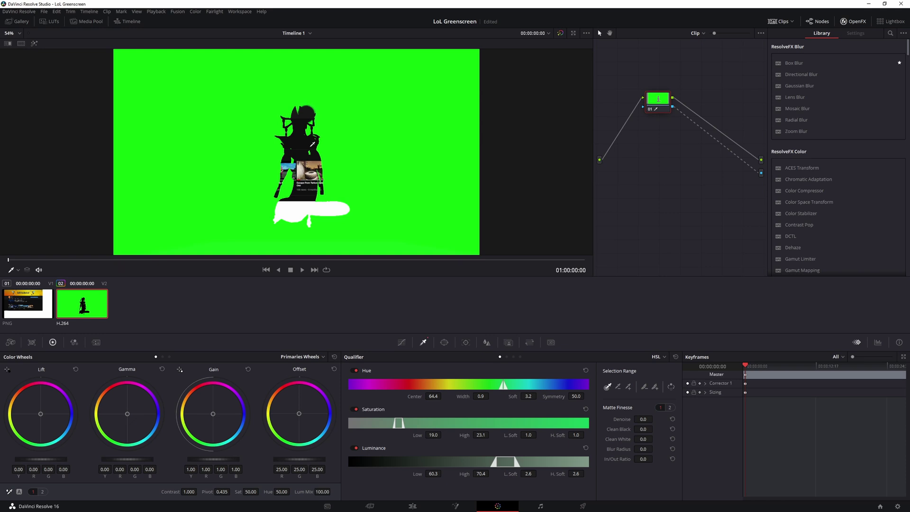
Save the project and invert the qualifier selection so the character is kept.
key(ctrl+s)
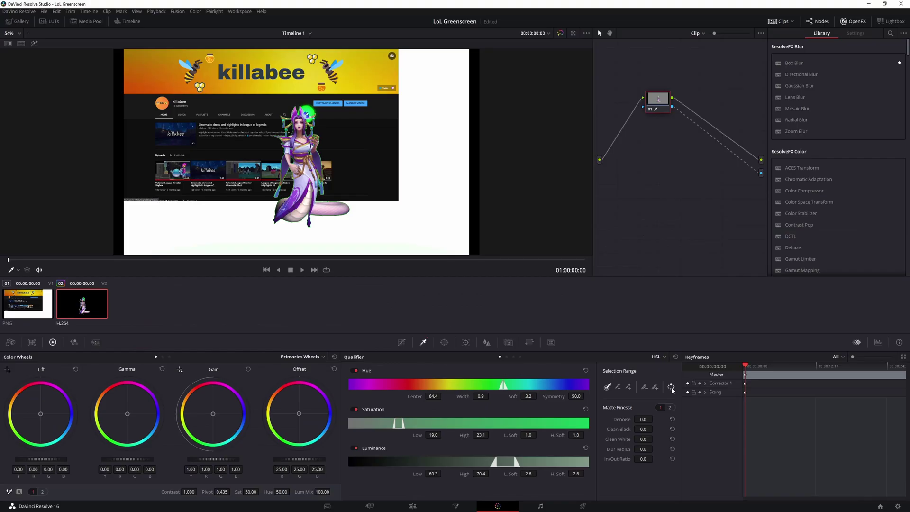
click(671, 388)
scroll(312, 108, up, 2)
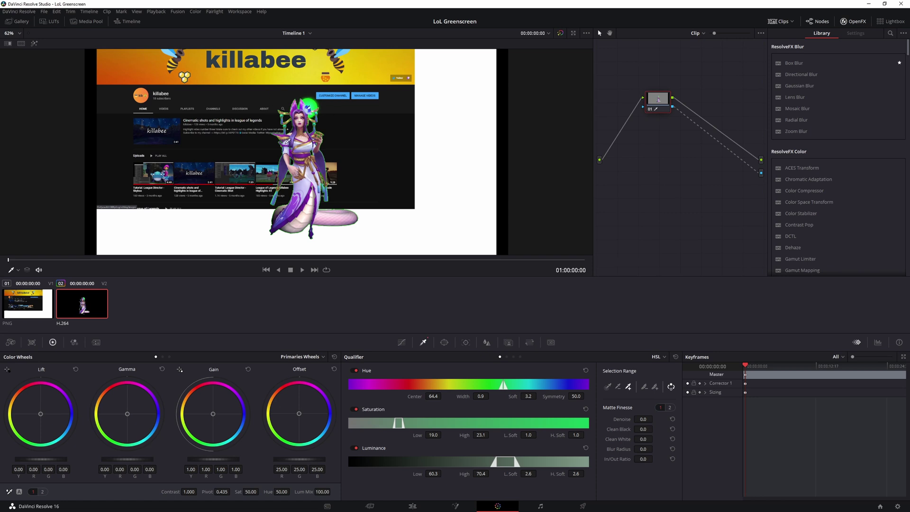
scroll(290, 147, up, 2)
scroll(290, 149, up, 6)
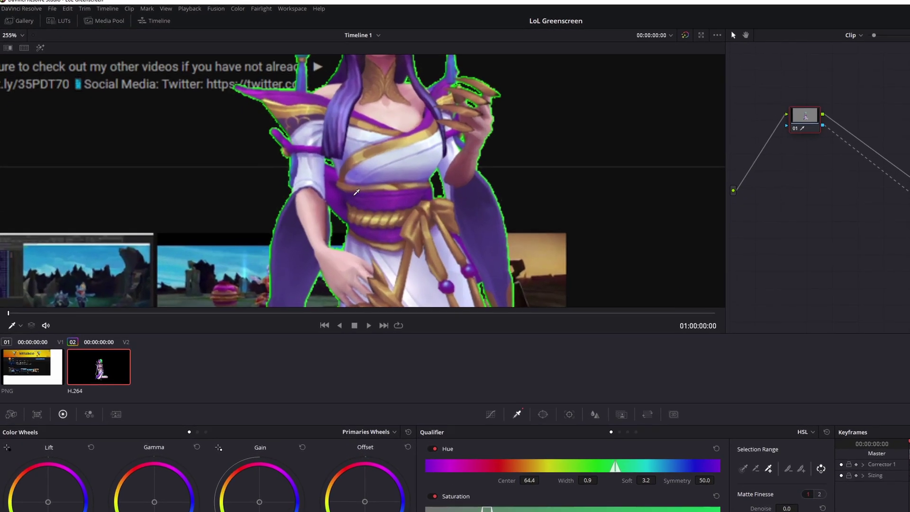
scroll(331, 272, up, 1)
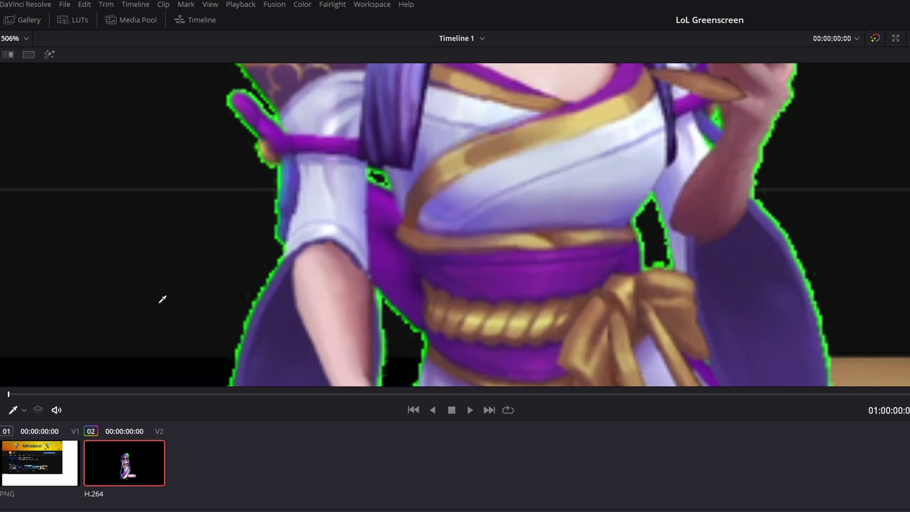
scroll(289, 322, down, 2)
Zoom into the viewer and sample green edge fringe at two spots to extend the key.
click(286, 320)
scroll(300, 282, down, 4)
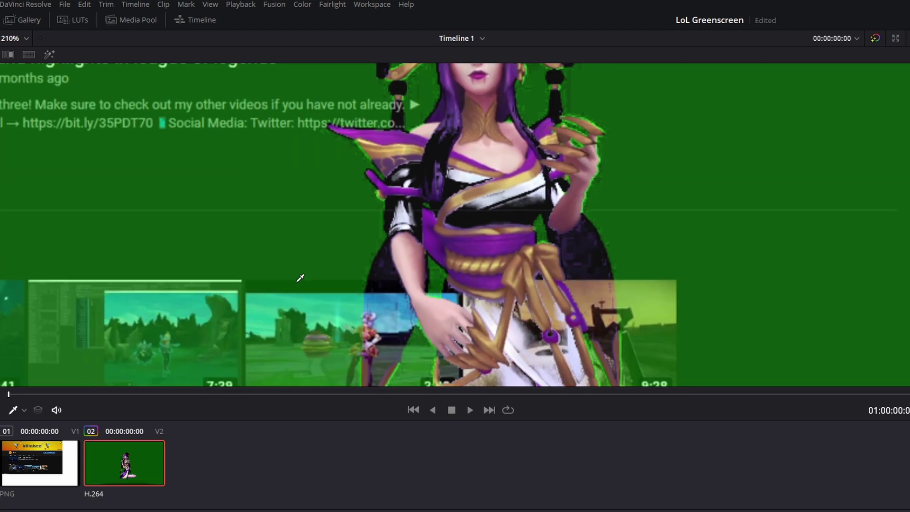
scroll(300, 278, down, 4)
scroll(300, 278, up, 2)
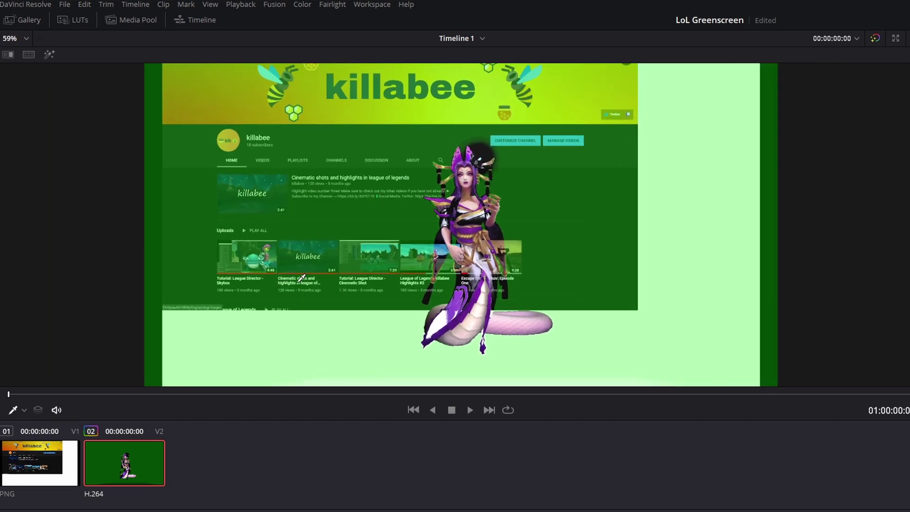
click(302, 278)
scroll(302, 279, up, 8)
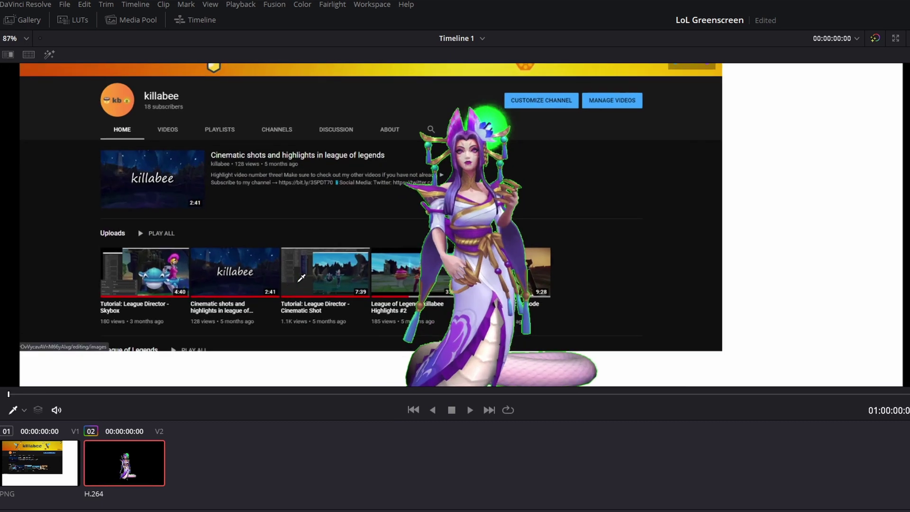
scroll(301, 278, up, 4)
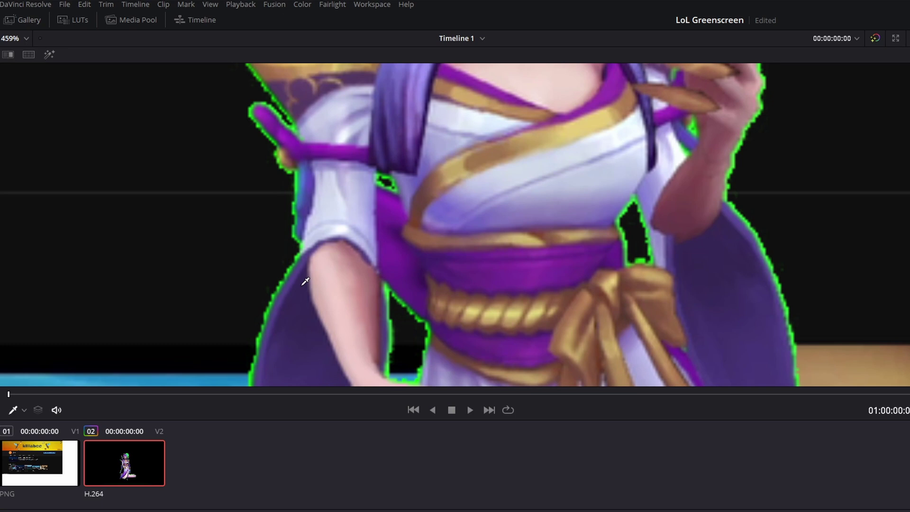
scroll(294, 294, up, 1)
scroll(256, 335, up, 1)
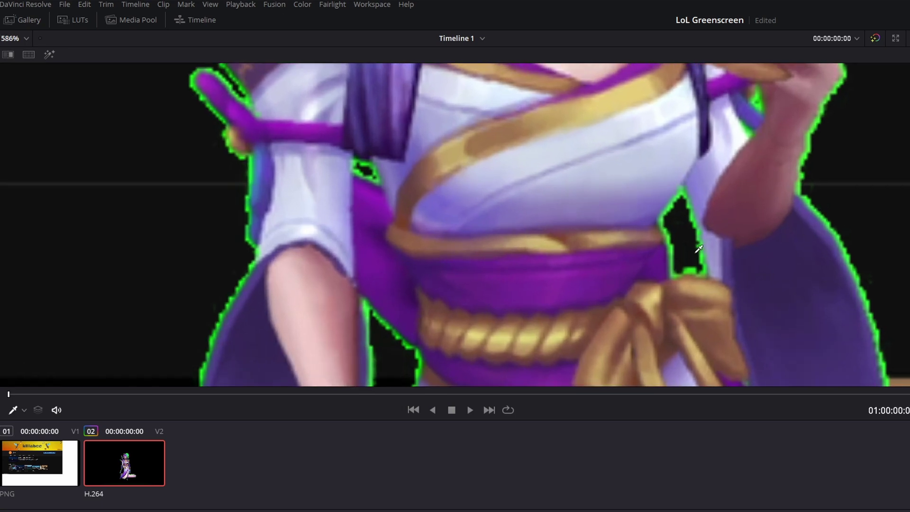
Sample three more fringe spots to clean the remaining green off the character's edges.
click(215, 336)
scroll(230, 327, down, 6)
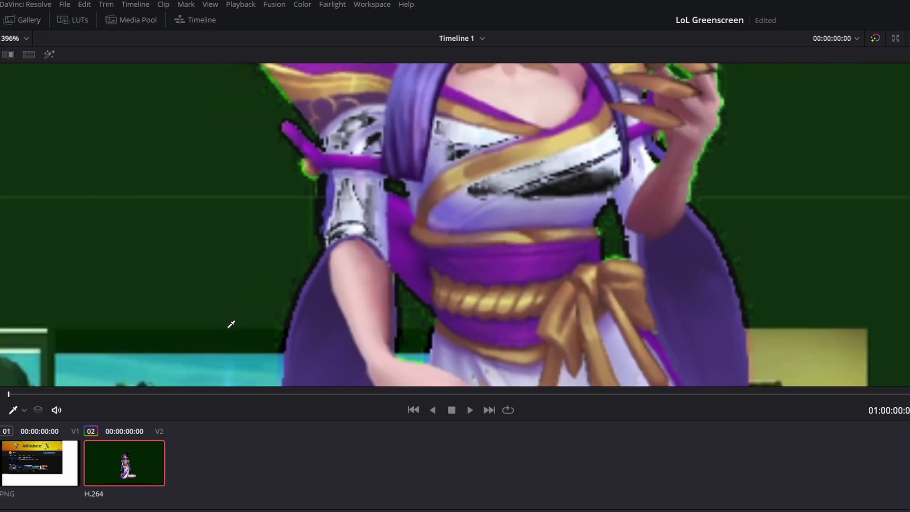
scroll(231, 324, up, 2)
click(233, 324)
scroll(233, 325, up, 3)
scroll(266, 332, up, 1)
click(356, 315)
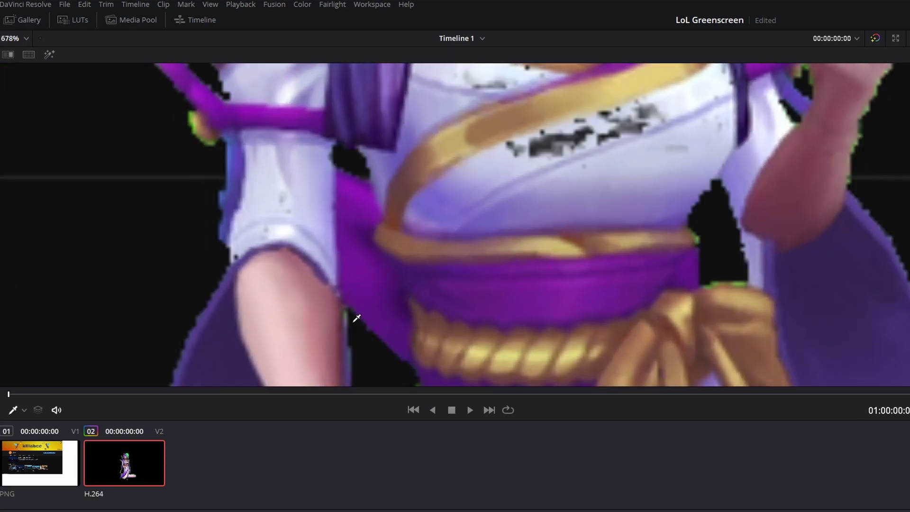
scroll(338, 334, down, 8)
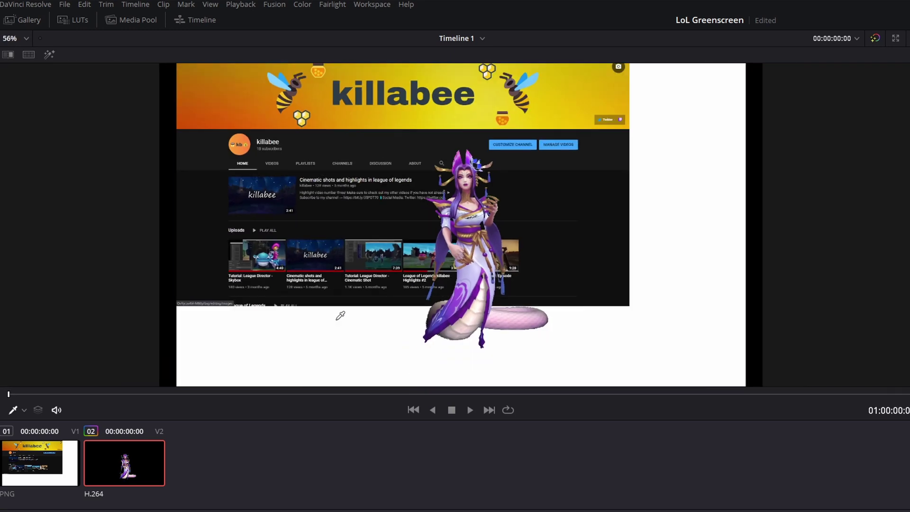
Zoom in and sample the green fringe on the character's edge to refine the key.
scroll(343, 317, up, 1)
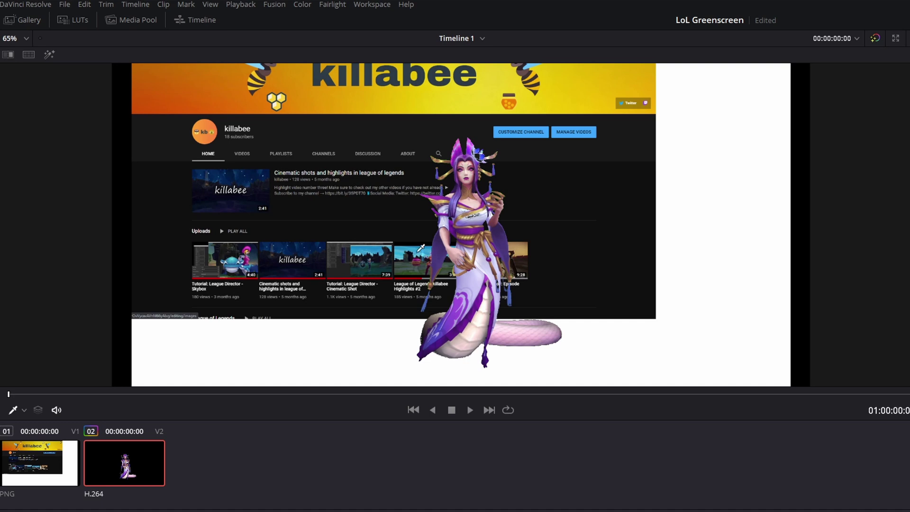
scroll(479, 281, up, 3)
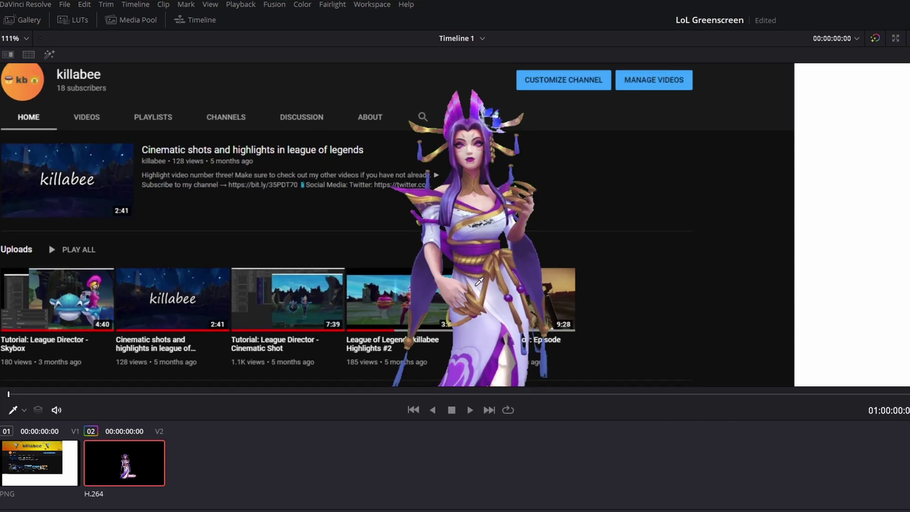
scroll(479, 281, up, 8)
scroll(519, 299, up, 2)
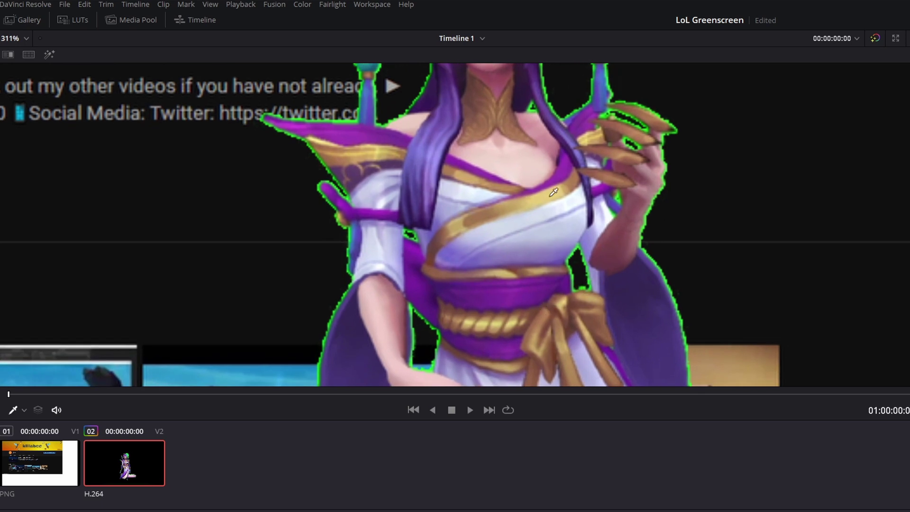
click(660, 259)
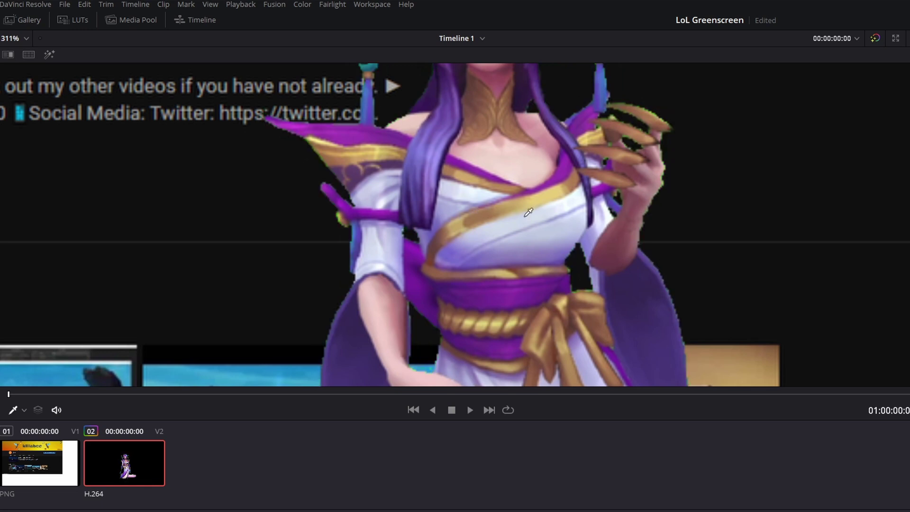
scroll(583, 212, down, 5)
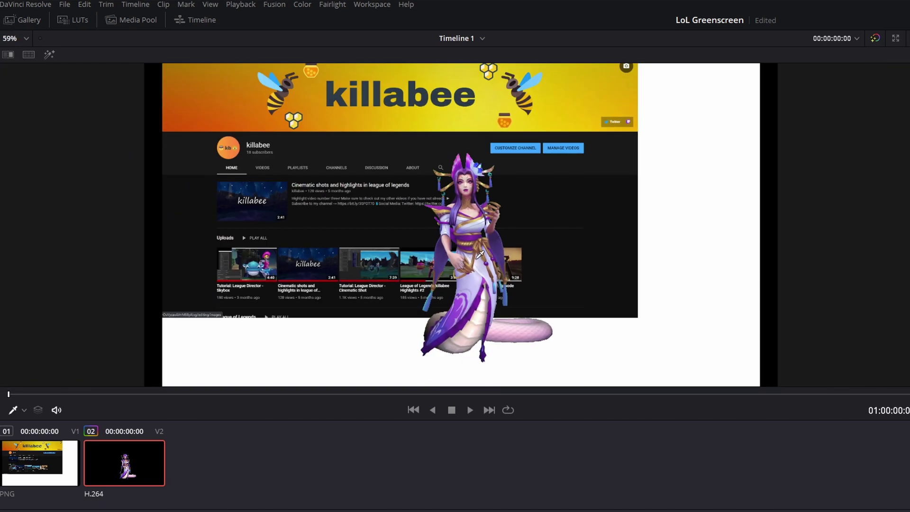
scroll(479, 254, up, 5)
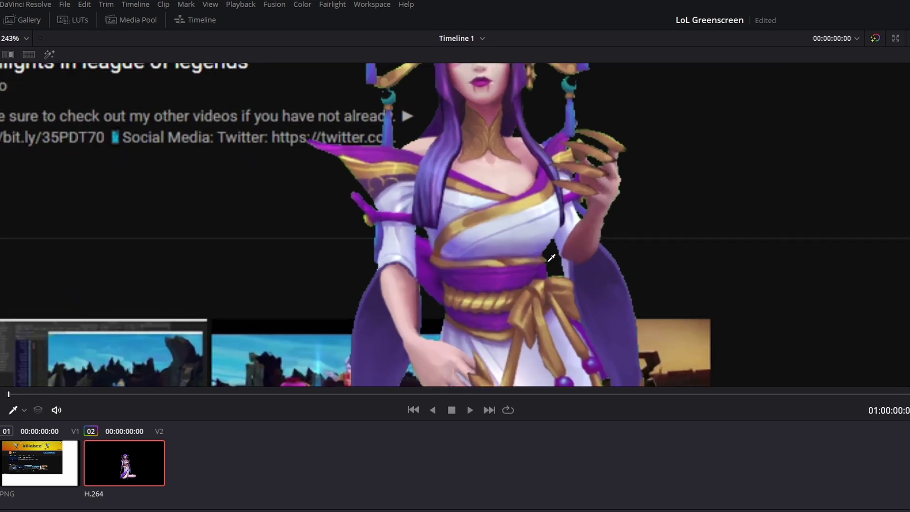
scroll(551, 258, up, 3)
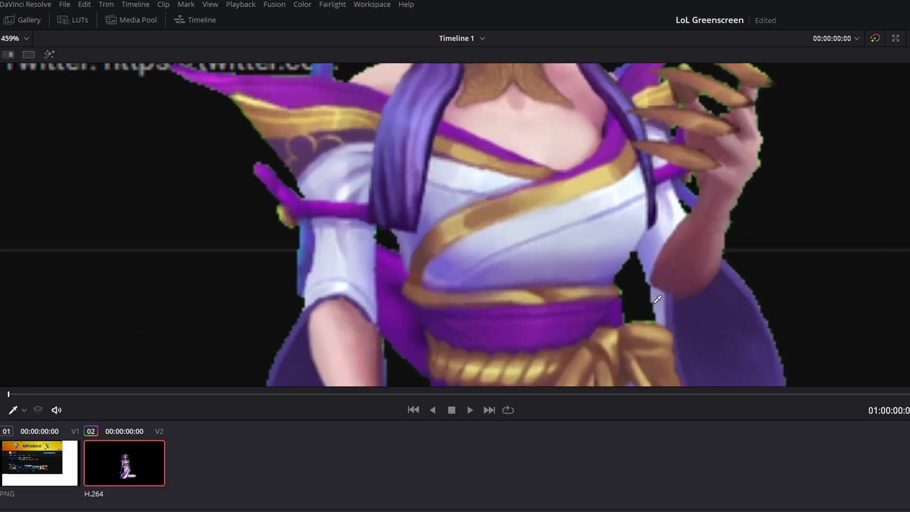
scroll(661, 305, up, 1)
Try another sample, undo it after it punches holes in her, and play back.
click(684, 333)
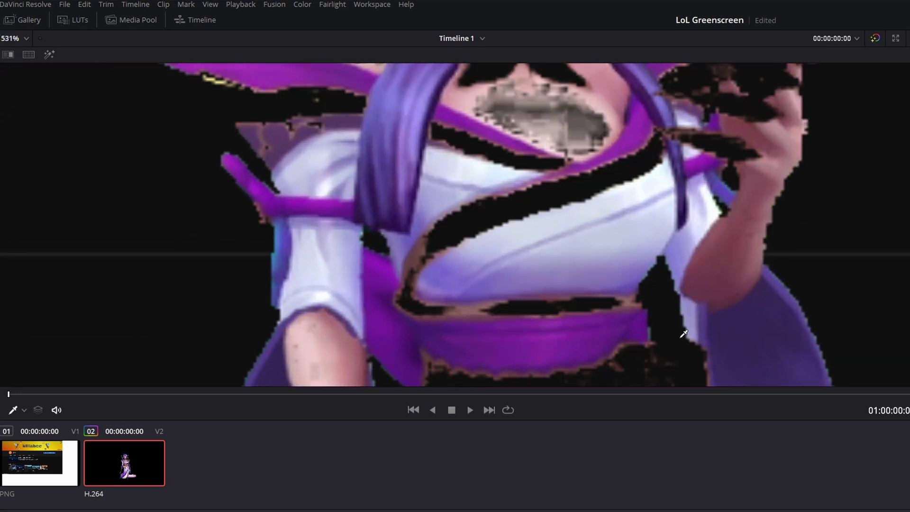
scroll(683, 333, down, 6)
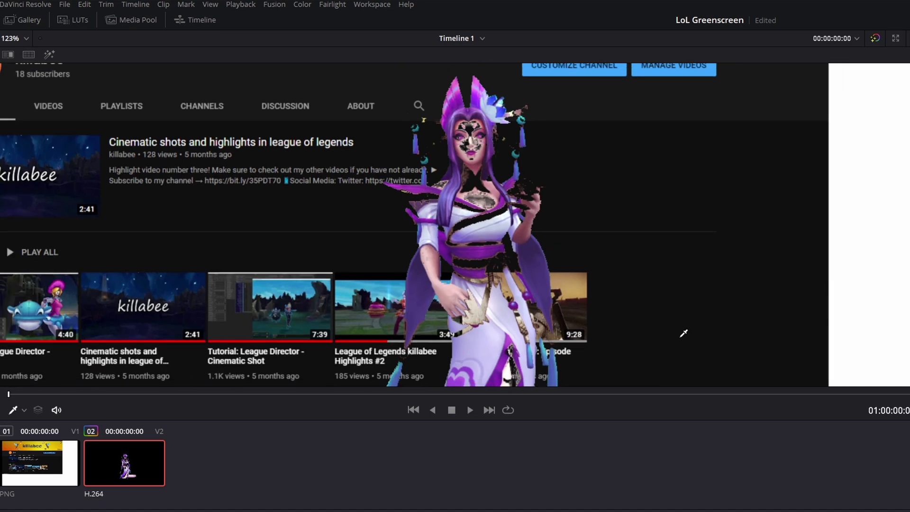
scroll(684, 333, up, 2)
key(ctrl+z)
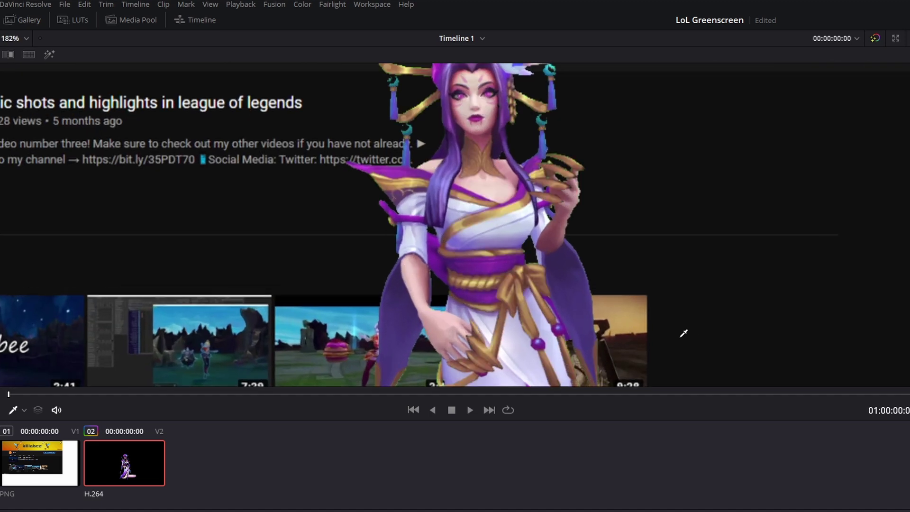
key(space)
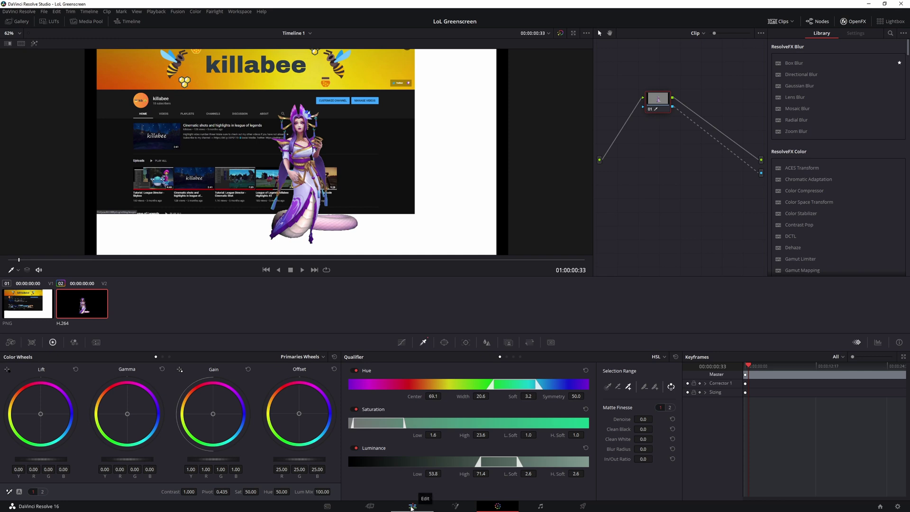
On the Edit page, stretch youtubepicture.png on Video 1 to the green-screen clip's full length.
click(413, 506)
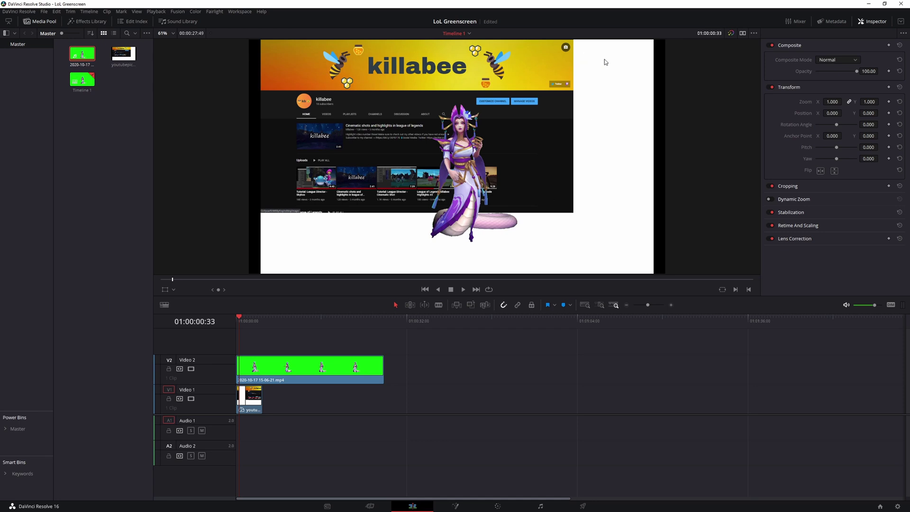
click(314, 374)
click(254, 398)
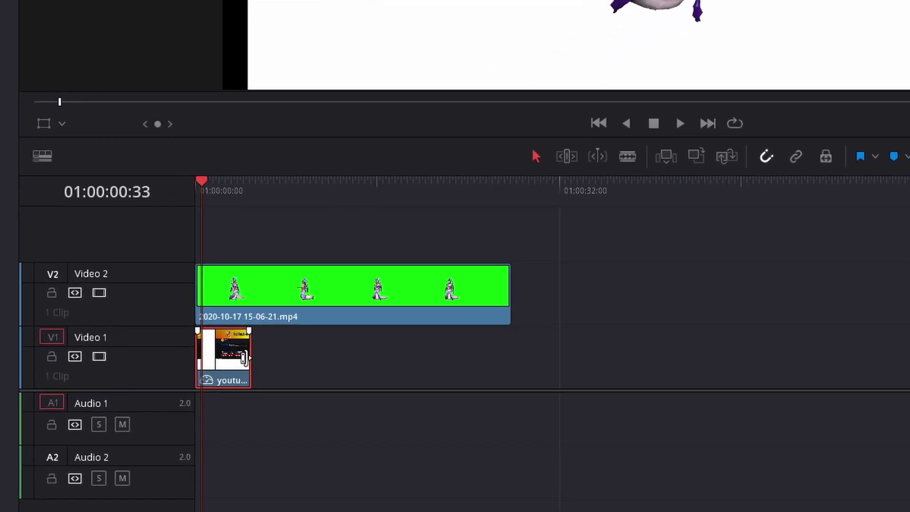
drag(244, 359, 542, 355)
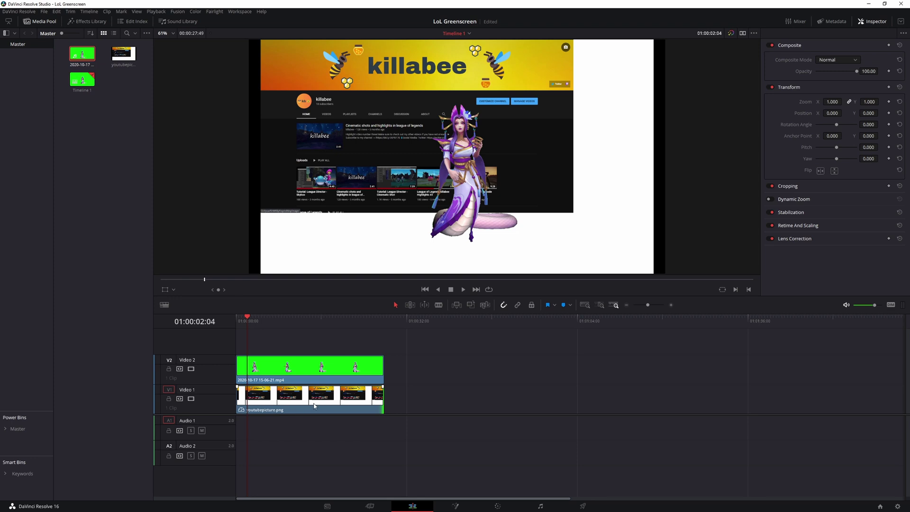
Set the screenshot's Transform Zoom to 2.130 in the Inspector and save.
click(317, 404)
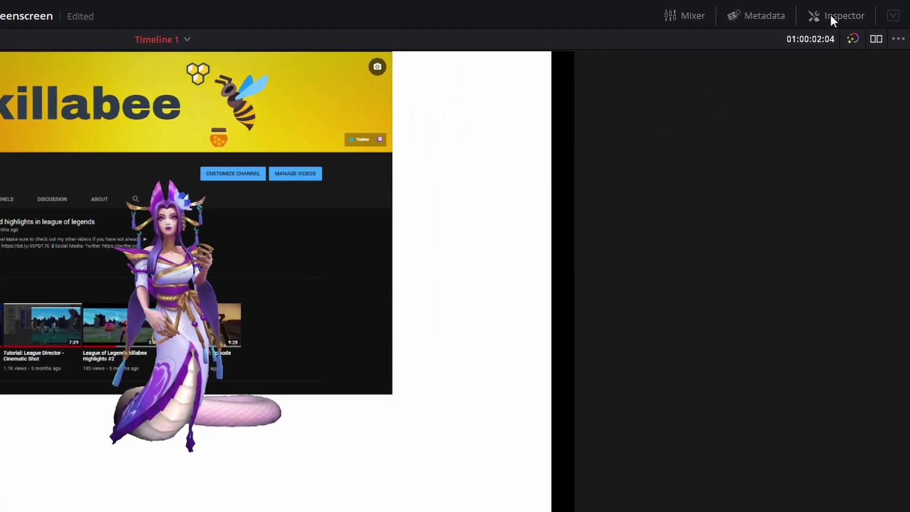
click(831, 14)
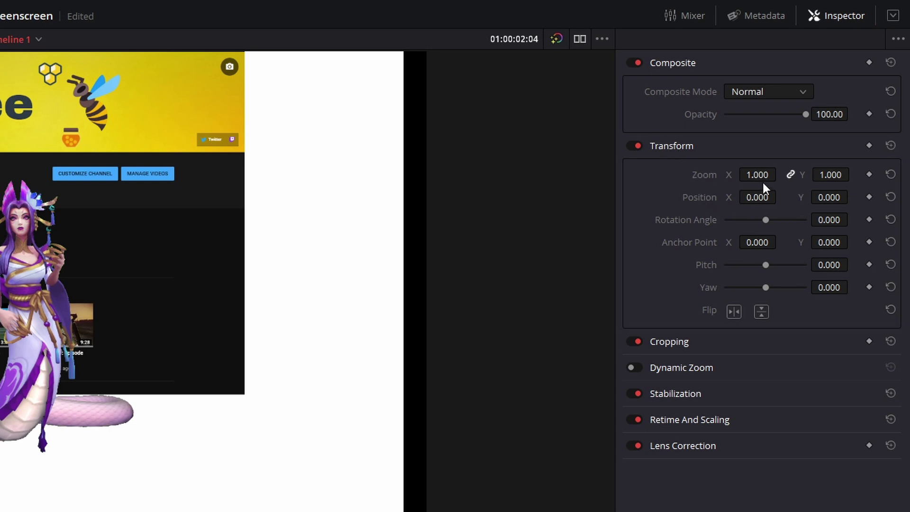
drag(762, 180, 816, 180)
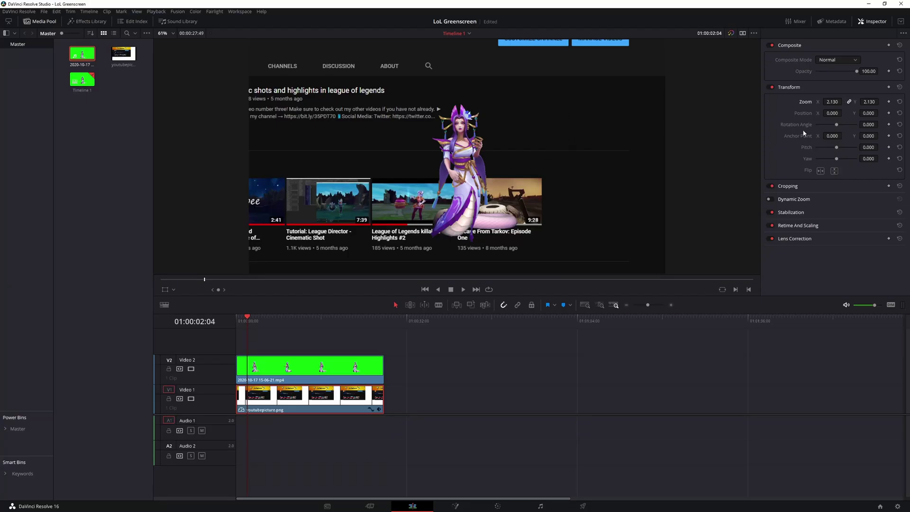
key(ctrl+s)
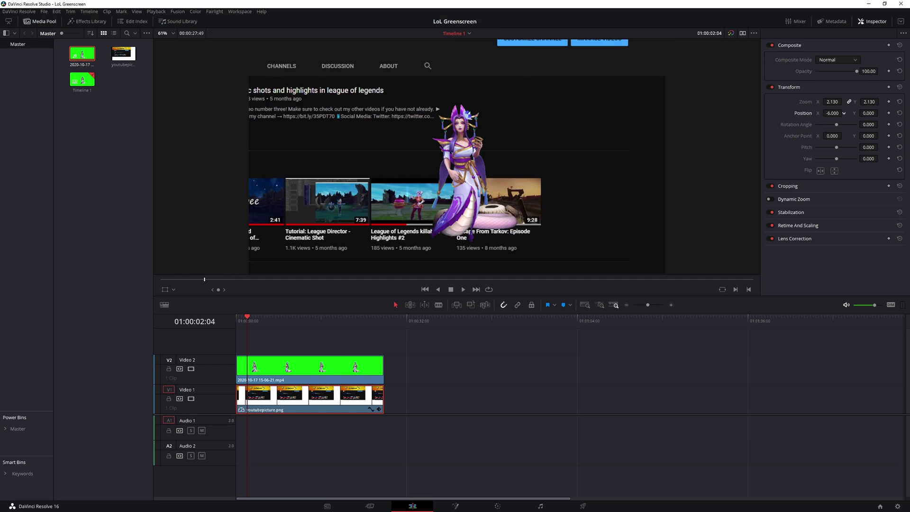
Position the screenshot at X 407, Y -571 so the killabee banner sits behind her.
mouse_move(833, 113)
mouse_down()
mouse_move(857, 112)
mouse_move(818, 124)
mouse_up()
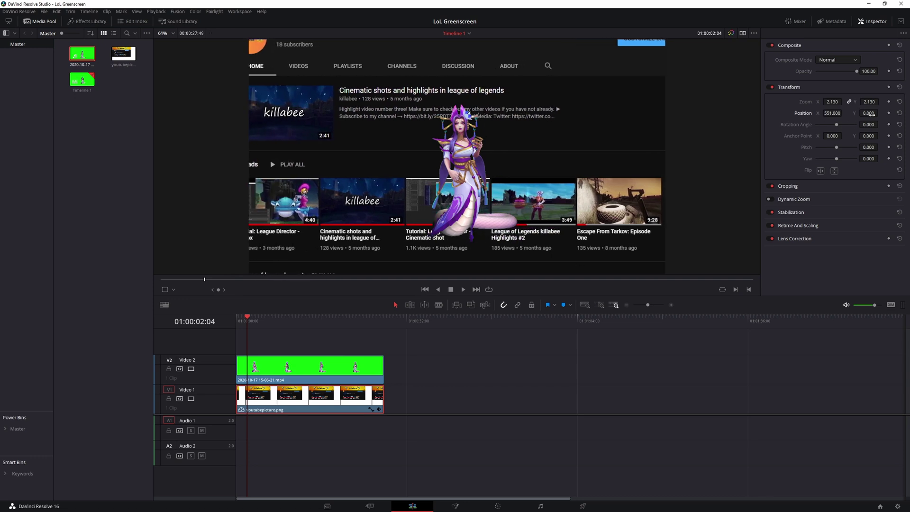
drag(872, 115, 780, 112)
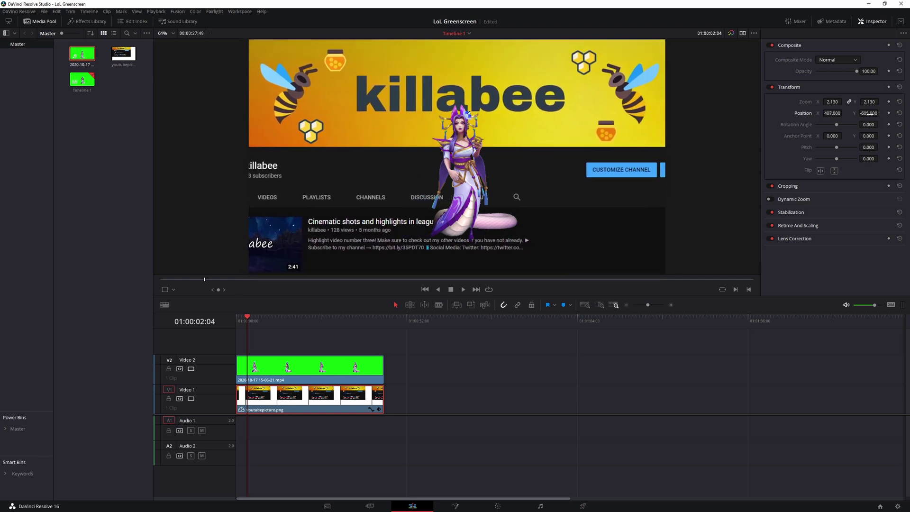
drag(868, 114, 880, 113)
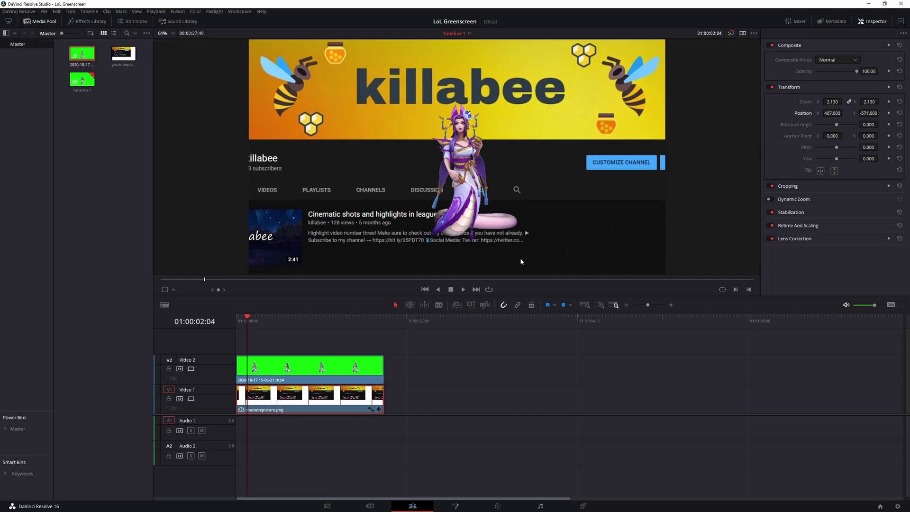
Save the project and play the clip to confirm the keyed character moves cleanly over the enlarged killabee banner.
key(ctrl+s)
click(463, 289)
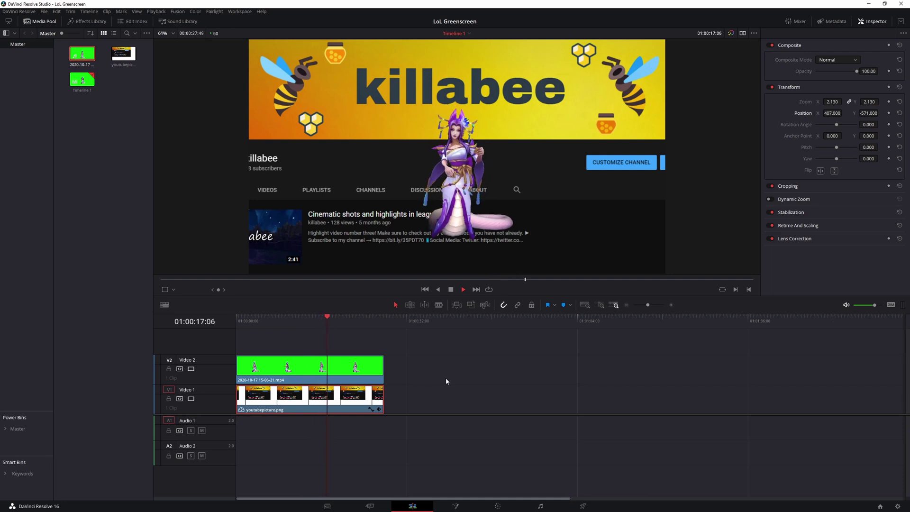
click(451, 290)
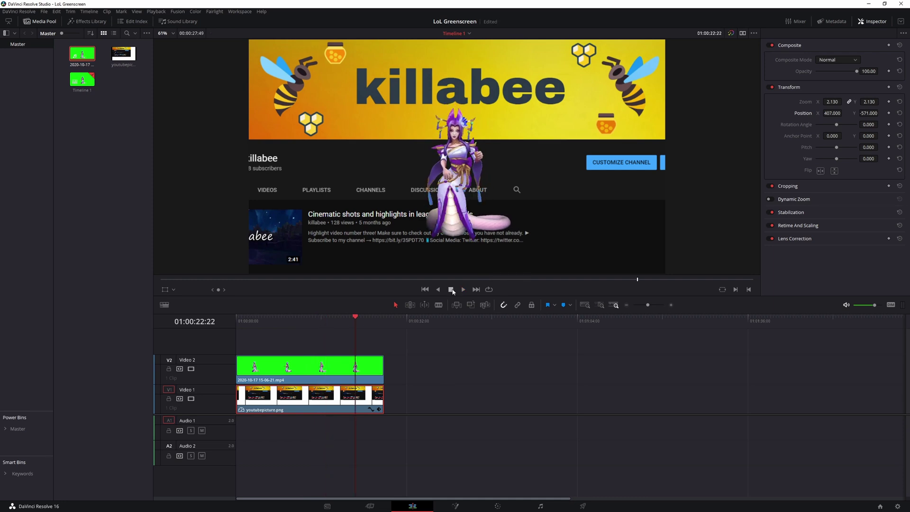